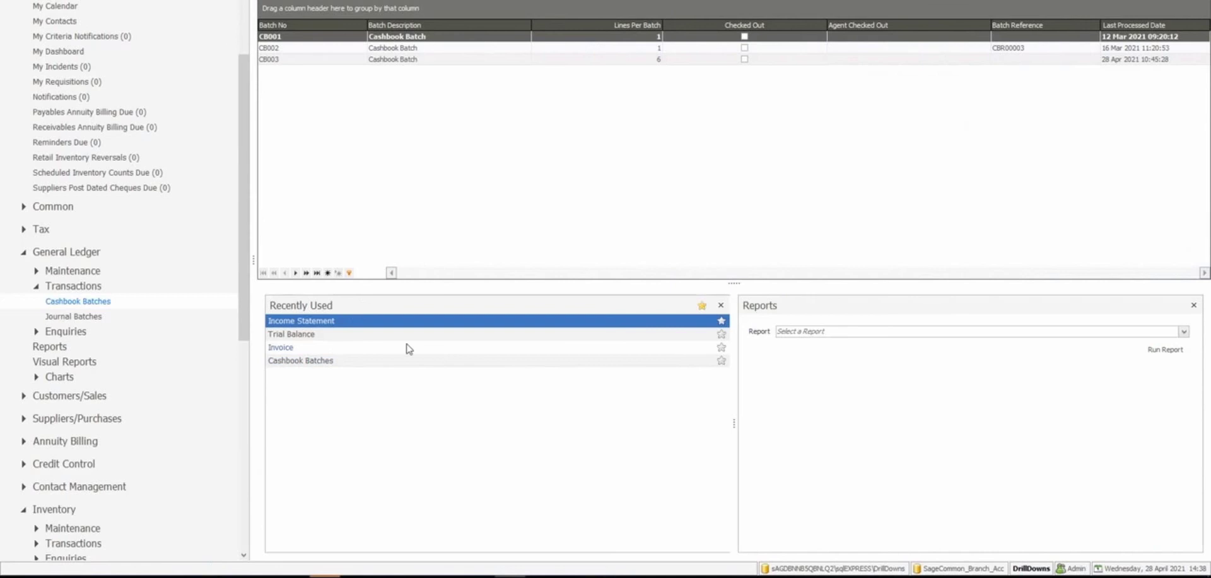
# Preview the Income Statement for March to August 2021 and drill down into the March 2021 Sales figure.
pyautogui.click(368, 320)
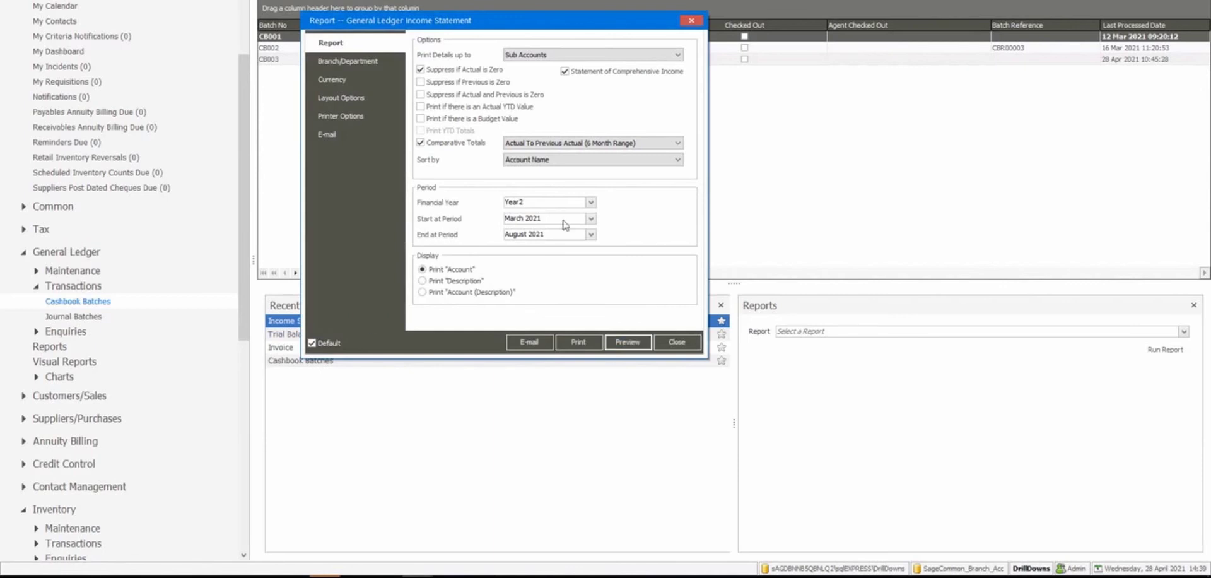
pyautogui.click(645, 348)
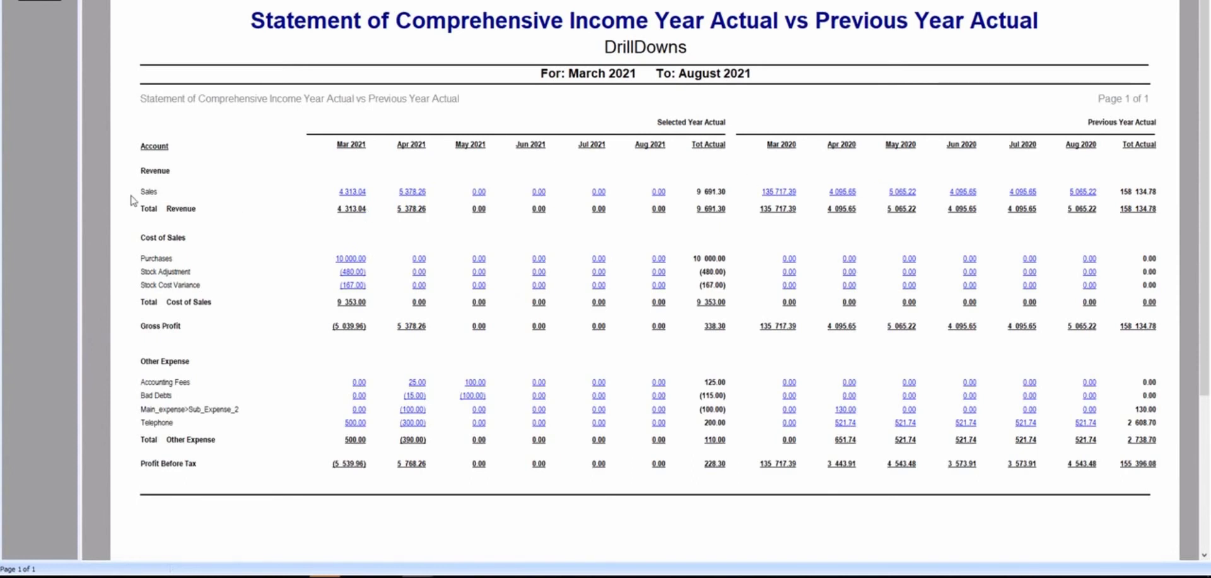
pyautogui.click(358, 193)
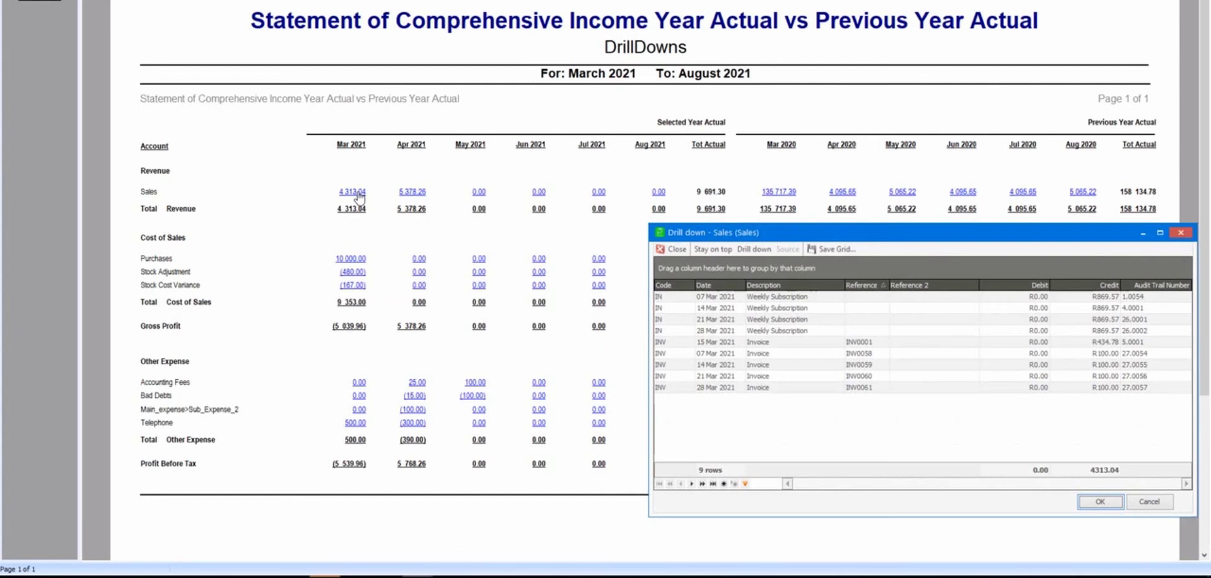
# Keep the March 2021 Sales drill-down on top, compare it side by side with the March 2020 Sales drill-down, and close the latter.
pyautogui.moveTo(842, 236); pyautogui.dragTo(340, 239)
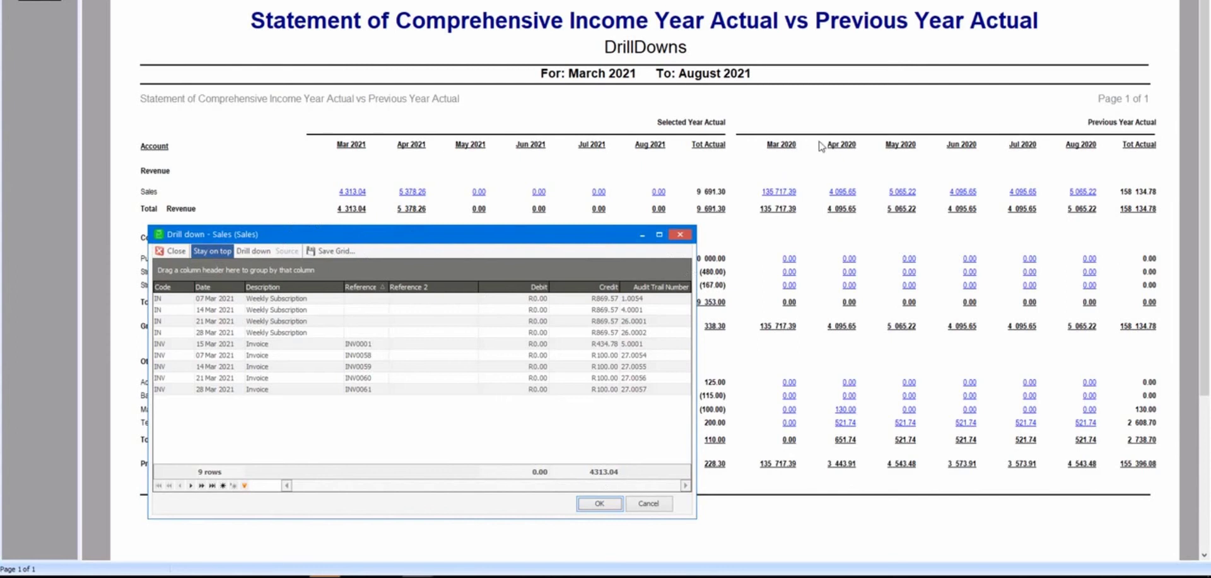
pyautogui.click(780, 196)
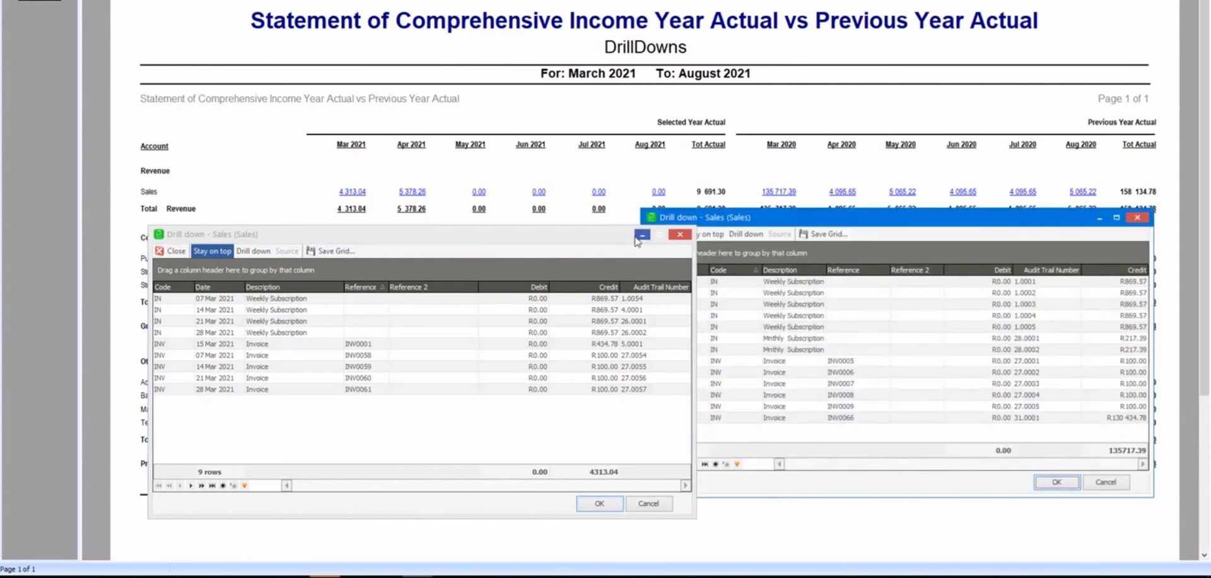
pyautogui.moveTo(630, 234); pyautogui.dragTo(570, 210)
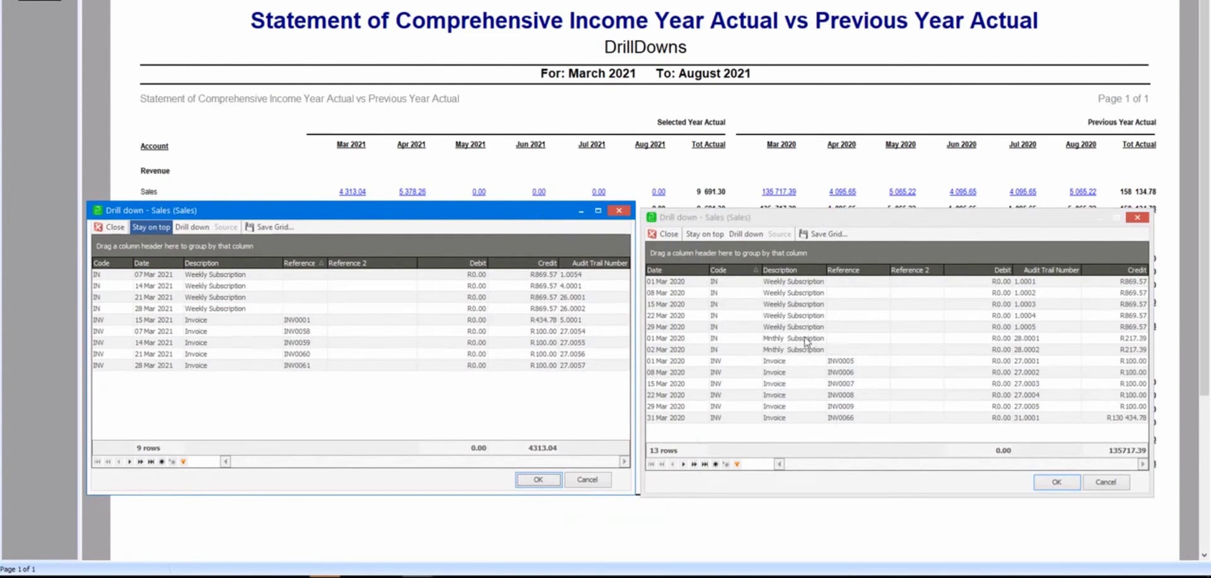
pyautogui.click(1137, 217)
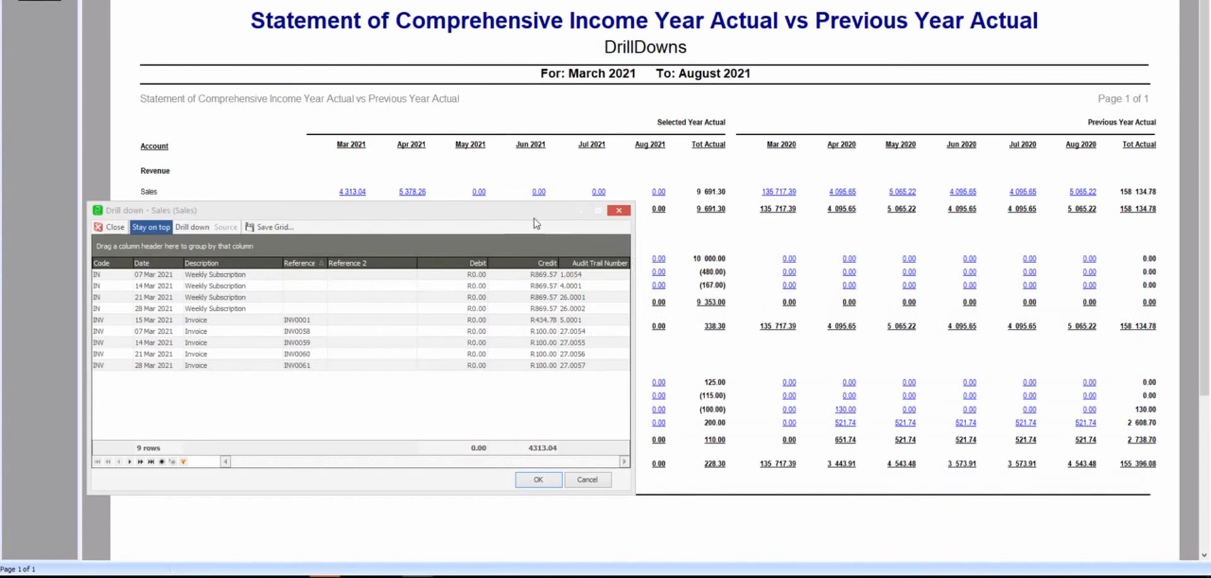
# Turn off Stay on top for the March 2021 Sales drill-down, switch to the report, and bring the drill-down back in front.
pyautogui.click(149, 228)
pyautogui.moveTo(451, 211); pyautogui.dragTo(457, 209)
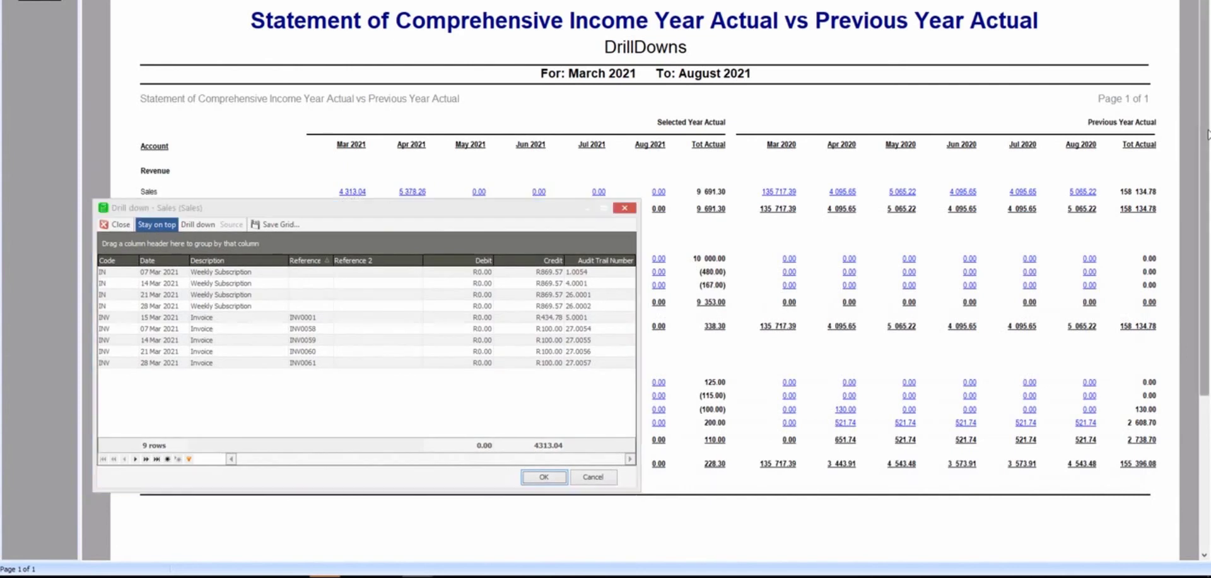
pyautogui.moveTo(1205, 135); pyautogui.dragTo(1205, 177)
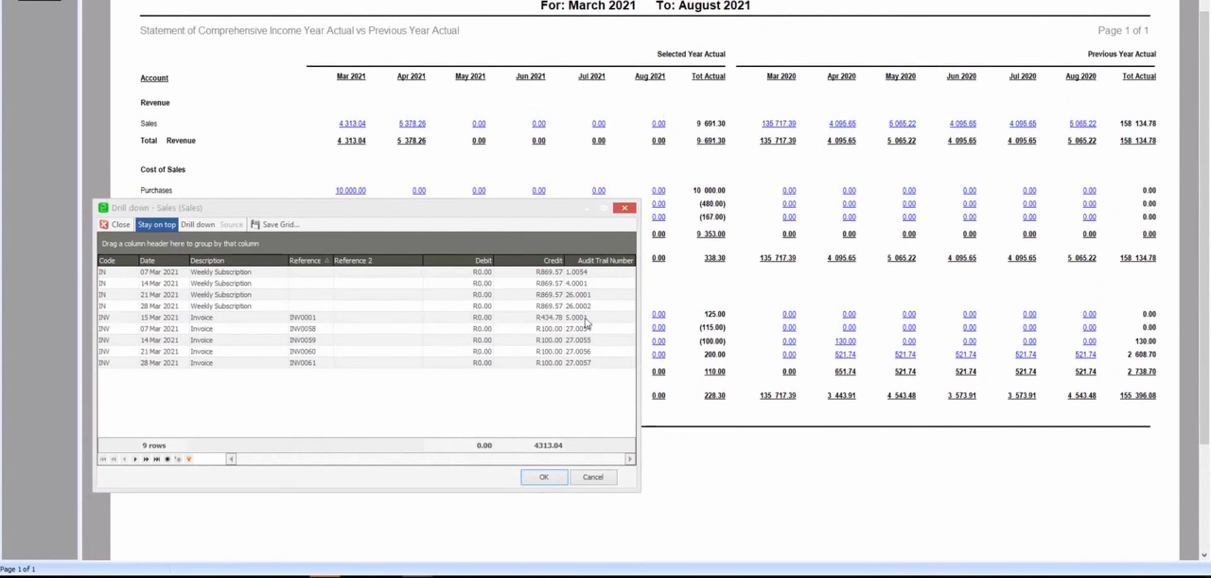
pyautogui.moveTo(497, 210); pyautogui.dragTo(494, 169)
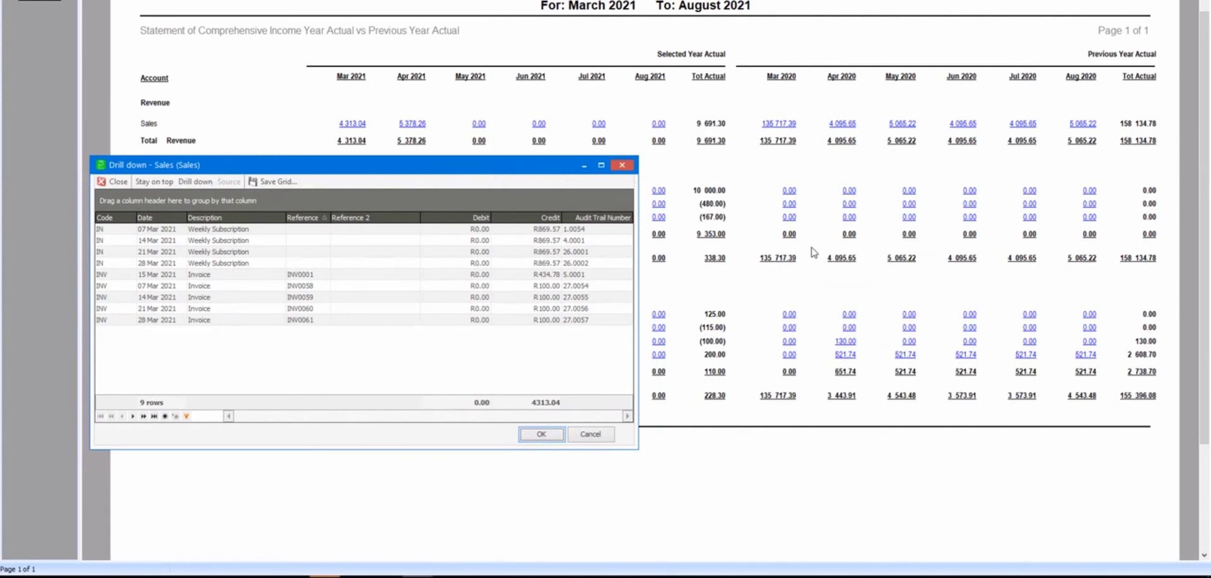
pyautogui.click(831, 285)
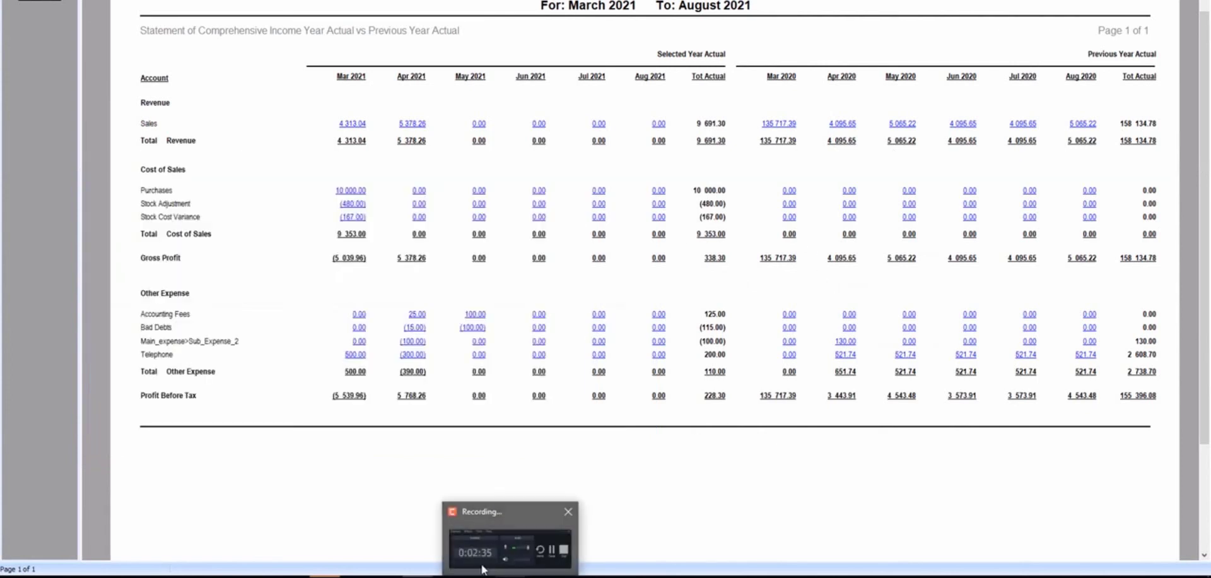
pyautogui.moveTo(420, 571)
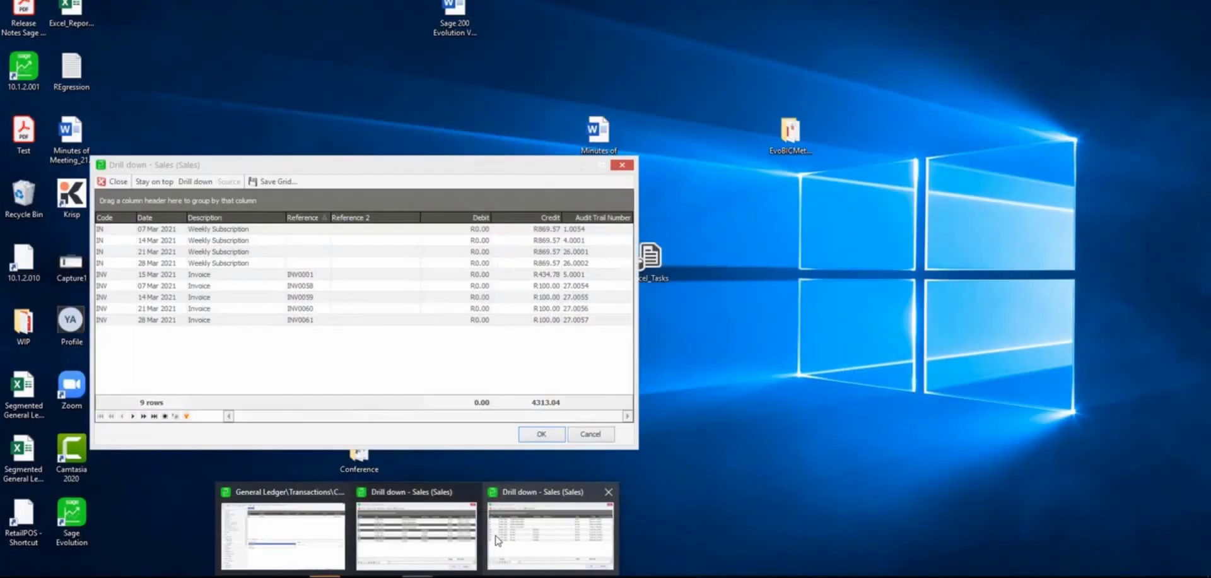
pyautogui.click(495, 536)
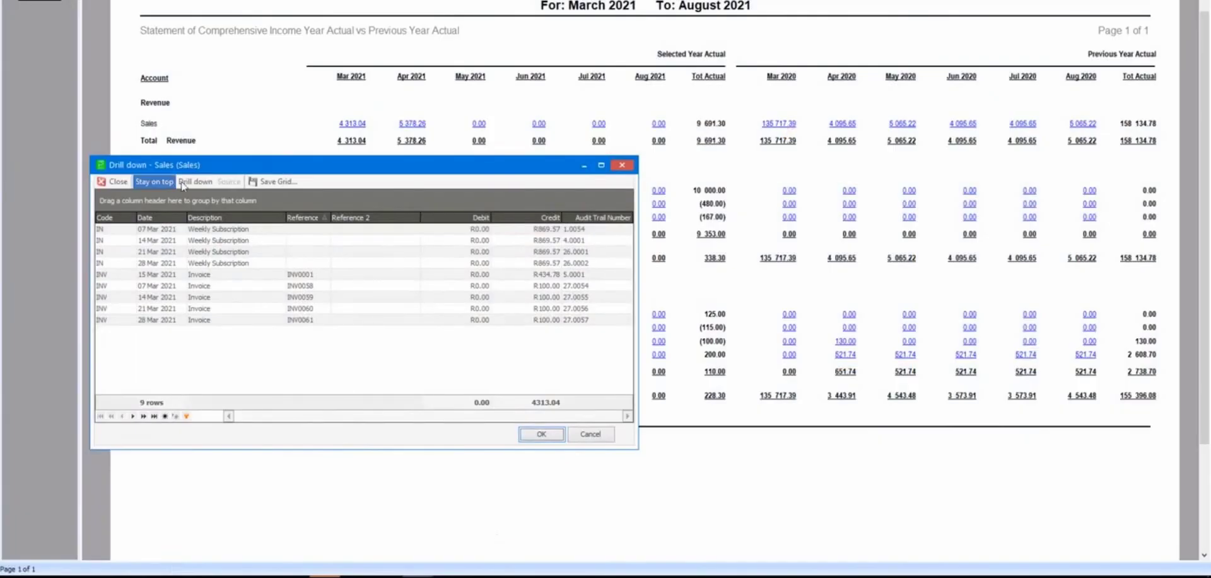
pyautogui.moveTo(328, 167); pyautogui.dragTo(361, 152)
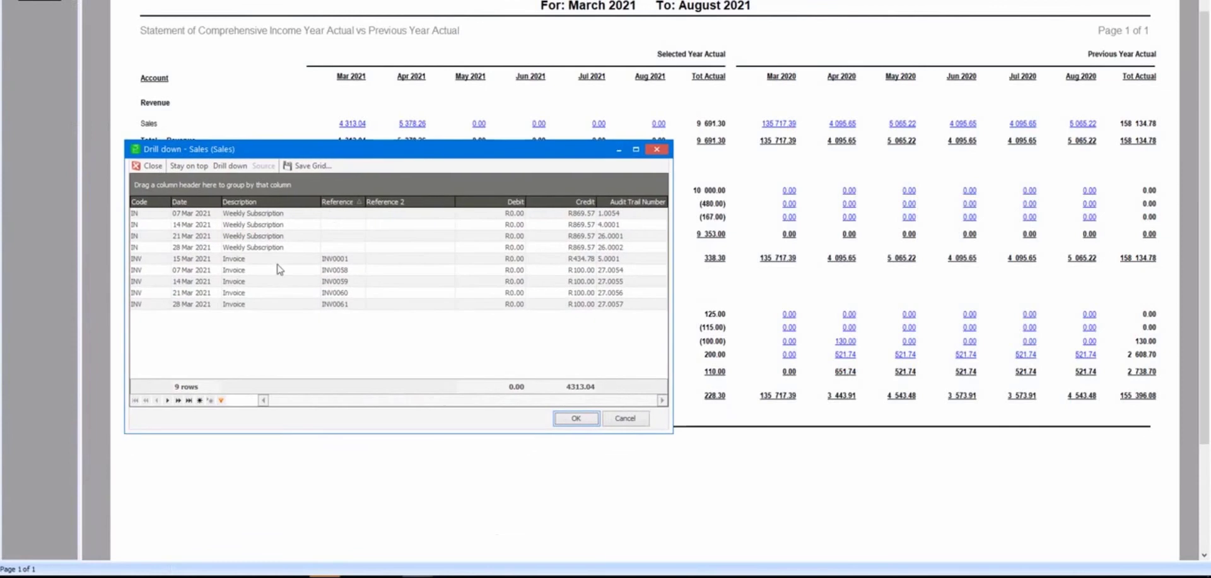
# Drill down from the 15 Mar 2021 invoice to its Audit Trail Journal, view the ledger entries, and close the journal.
pyautogui.click(330, 260)
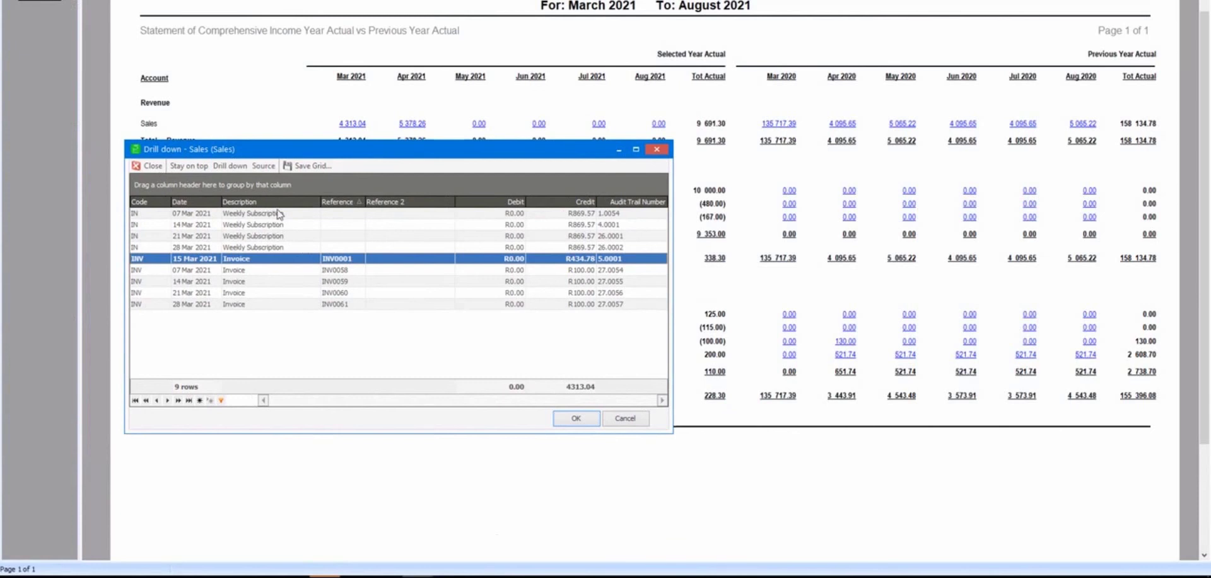
pyautogui.click(232, 166)
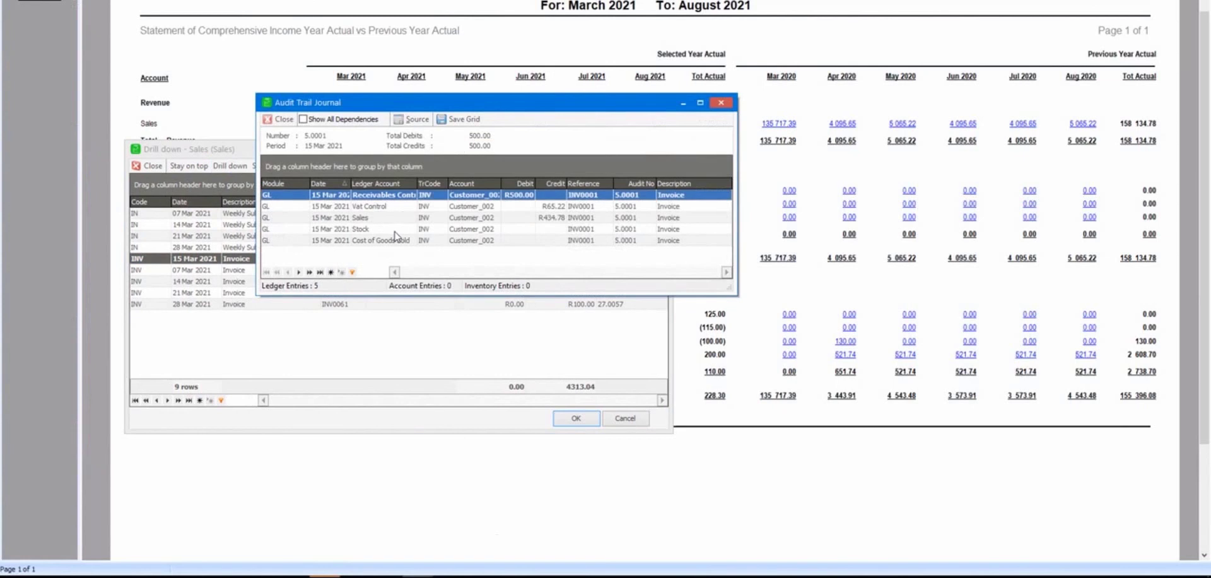
pyautogui.click(280, 119)
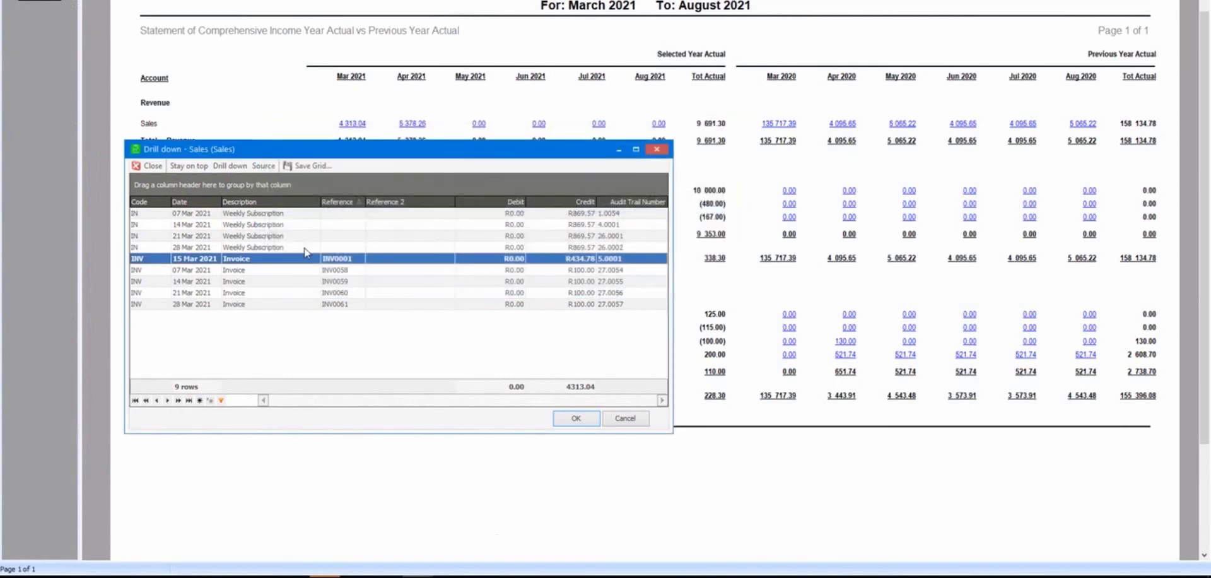
# View the source document of the 21 Mar 2021 invoice and close the archived invoice.
pyautogui.click(343, 293)
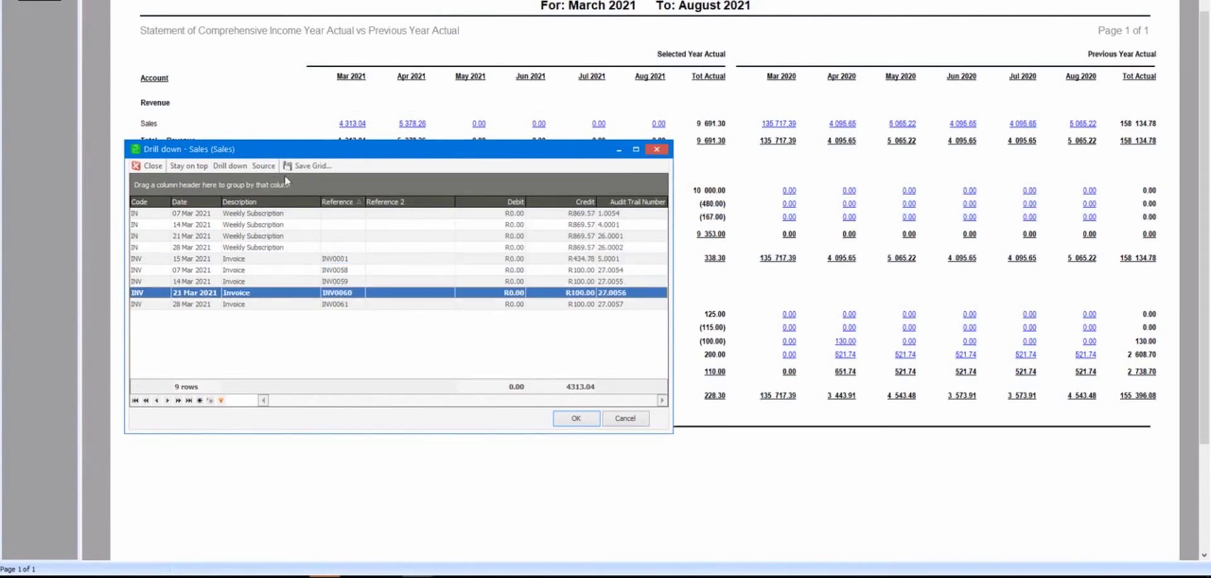
pyautogui.click(265, 165)
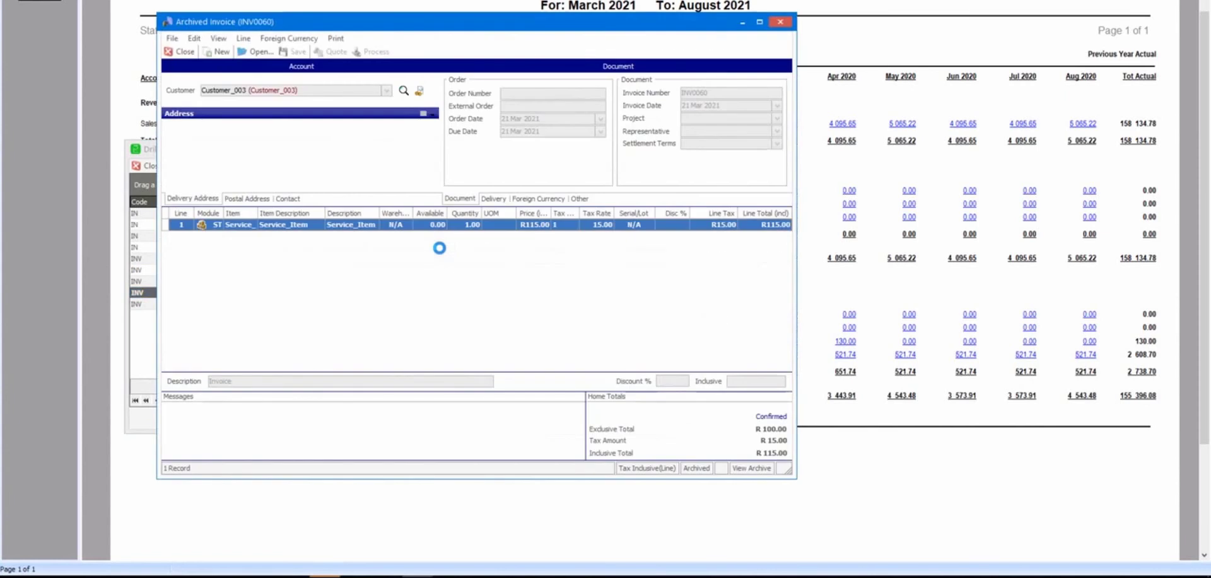
pyautogui.click(183, 53)
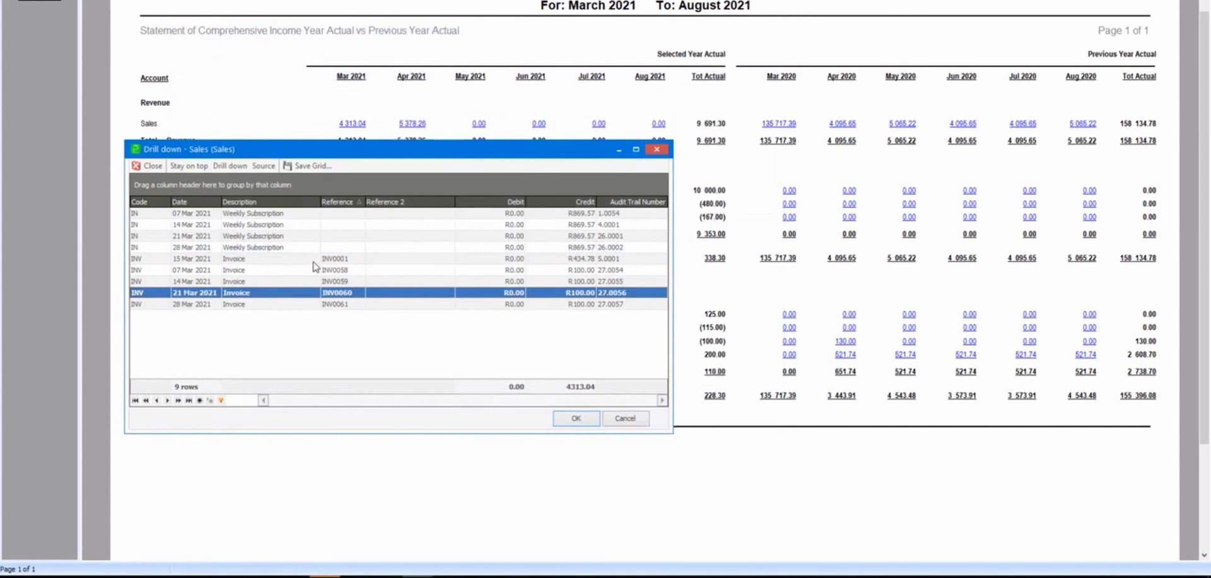
# Check which file types are offered for saving the drill-down grid, and cancel without saving.
pyautogui.click(303, 165)
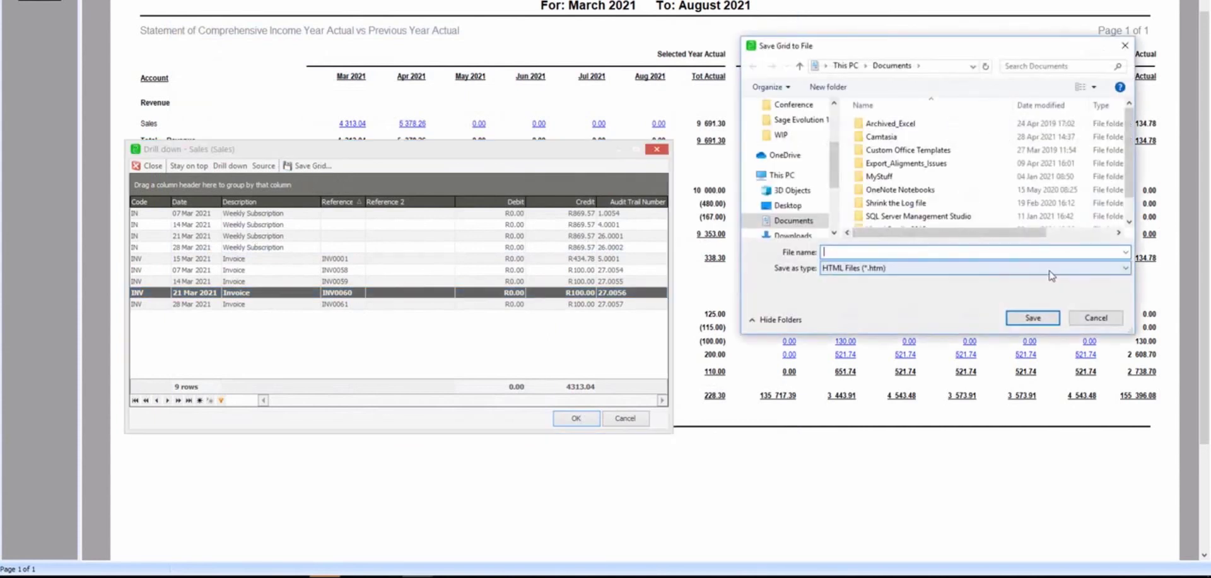
pyautogui.click(1126, 270)
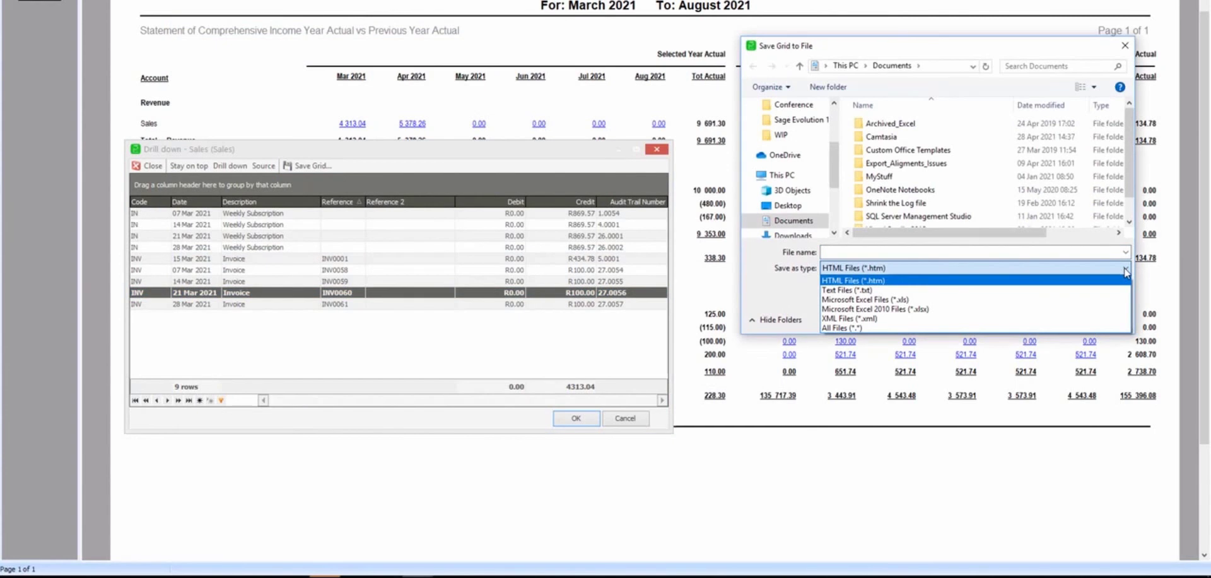
pyautogui.click(1124, 49)
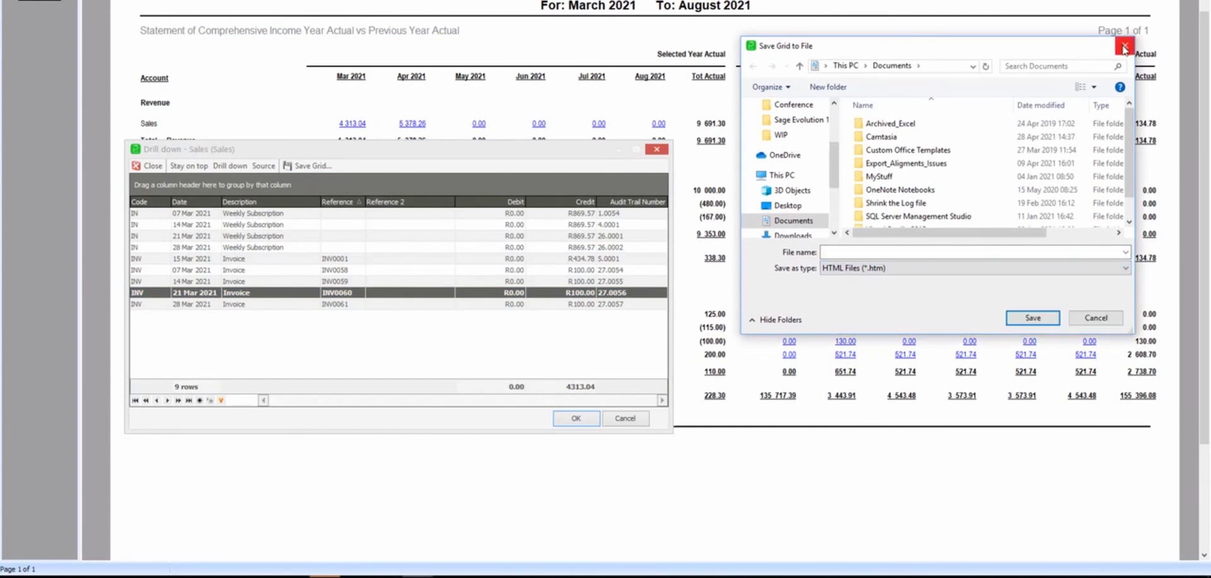
pyautogui.click(1095, 319)
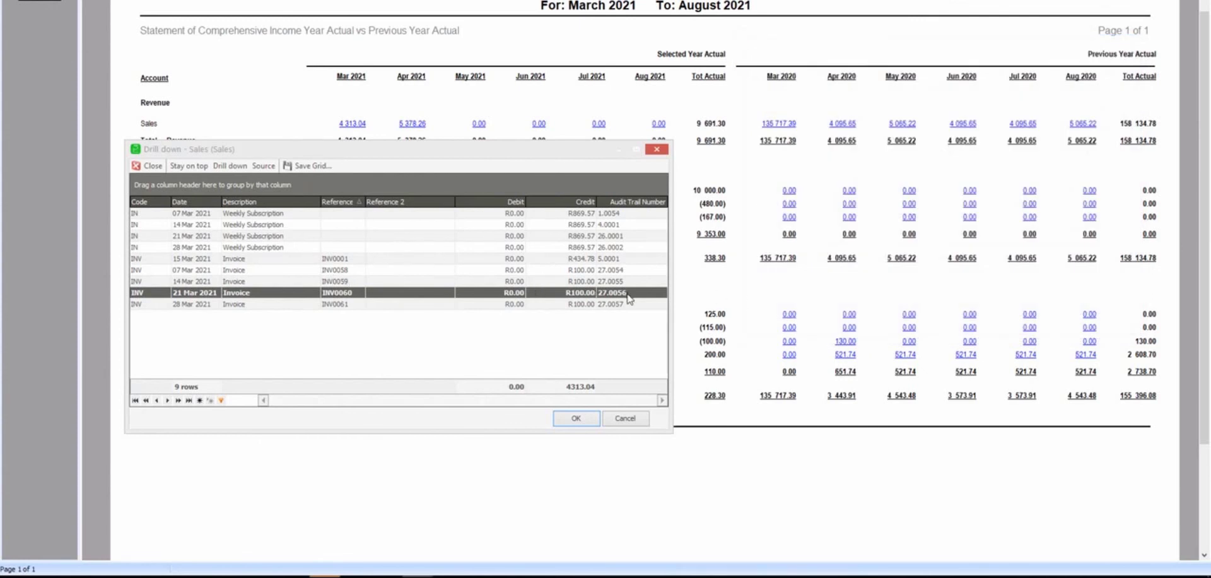
# Add the 28 Mar and 07 Mar 2021 Weekly Subscription rows to the selected 21 Mar invoice and copy all three to Excel.
pyautogui.keyDown('ctrl'); pyautogui.click(623, 248); pyautogui.keyUp('ctrl')
pyautogui.keyDown('ctrl'); pyautogui.click(616, 215); pyautogui.keyUp('ctrl')
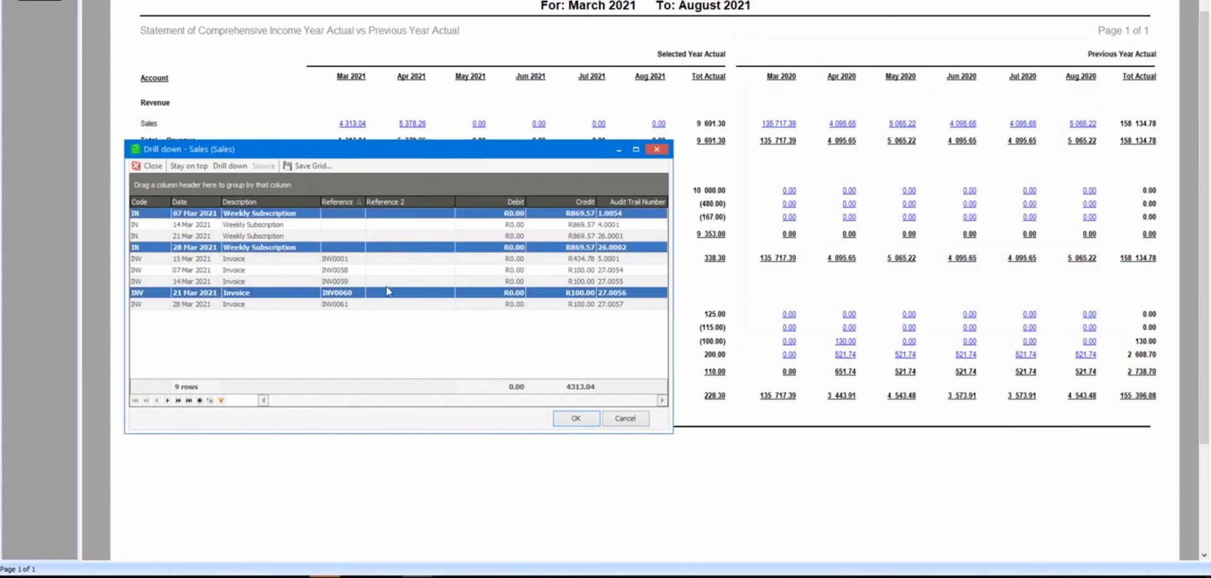
pyautogui.rightClick(285, 250)
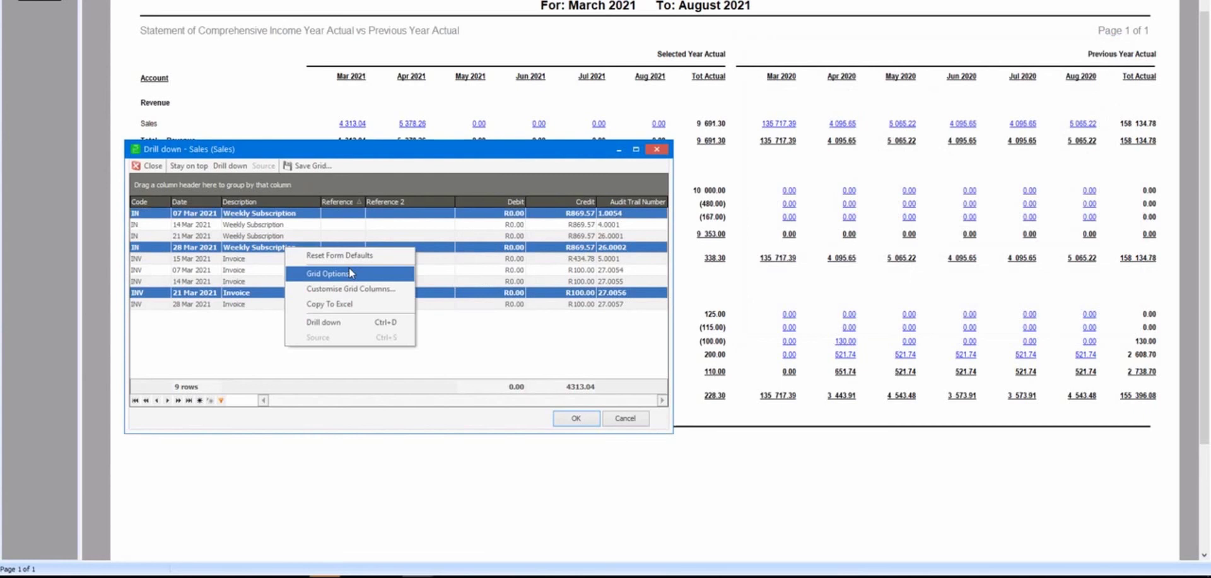
pyautogui.click(347, 304)
# Switch to the blank Book4 workbook in Excel and paste the copied transactions at cell A1 using Paste Special.
pyautogui.click(389, 563)
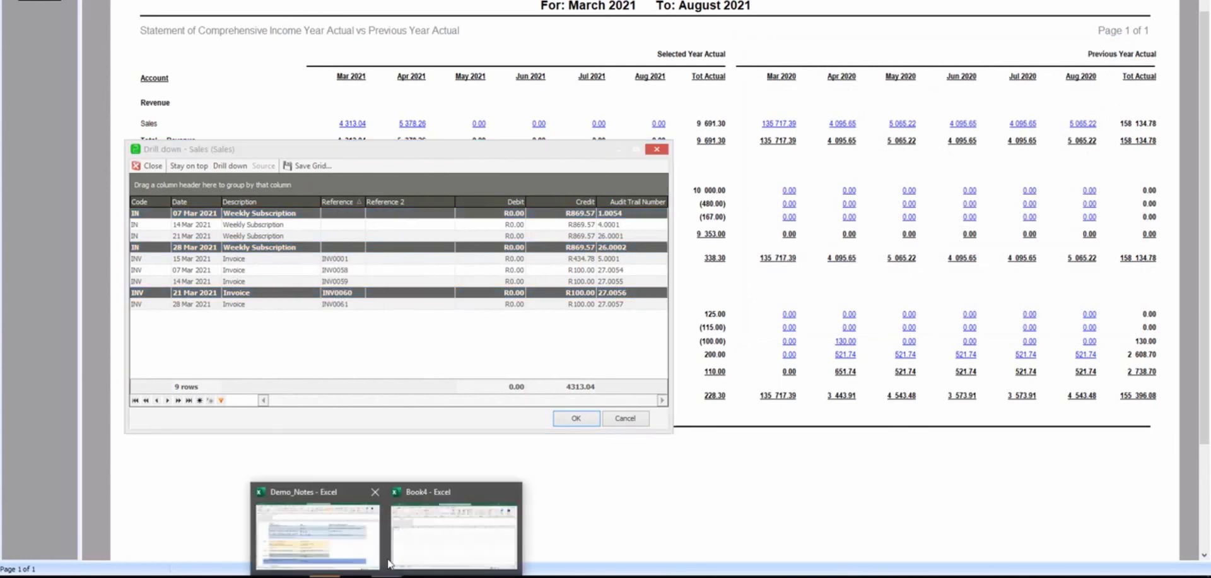
pyautogui.click(435, 535)
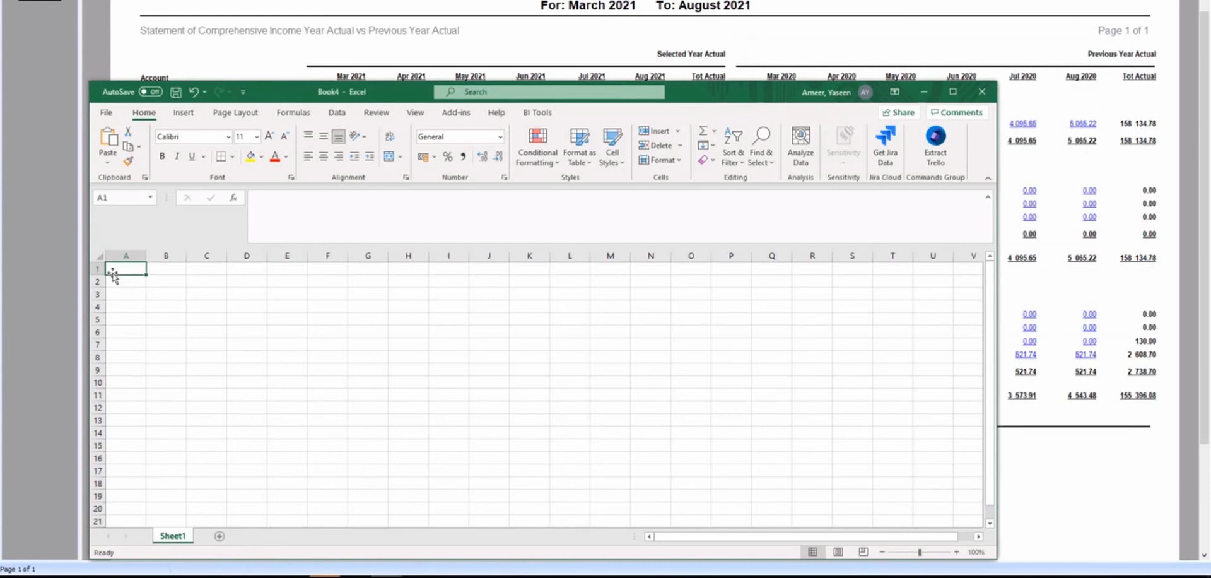
pyautogui.rightClick(112, 271)
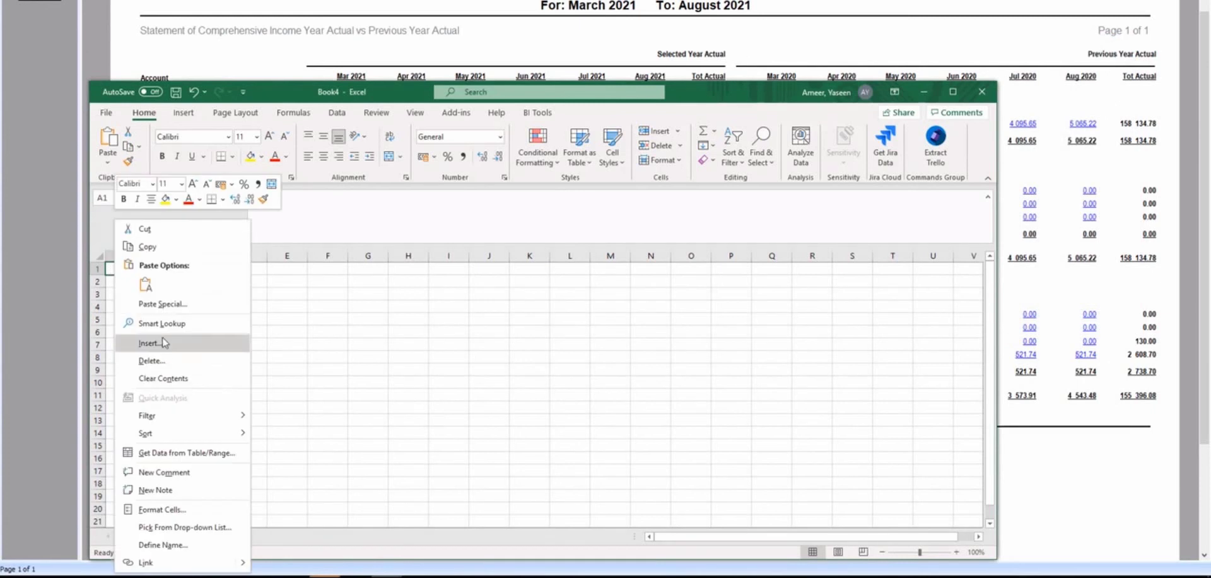
pyautogui.click(151, 305)
pyautogui.click(252, 418)
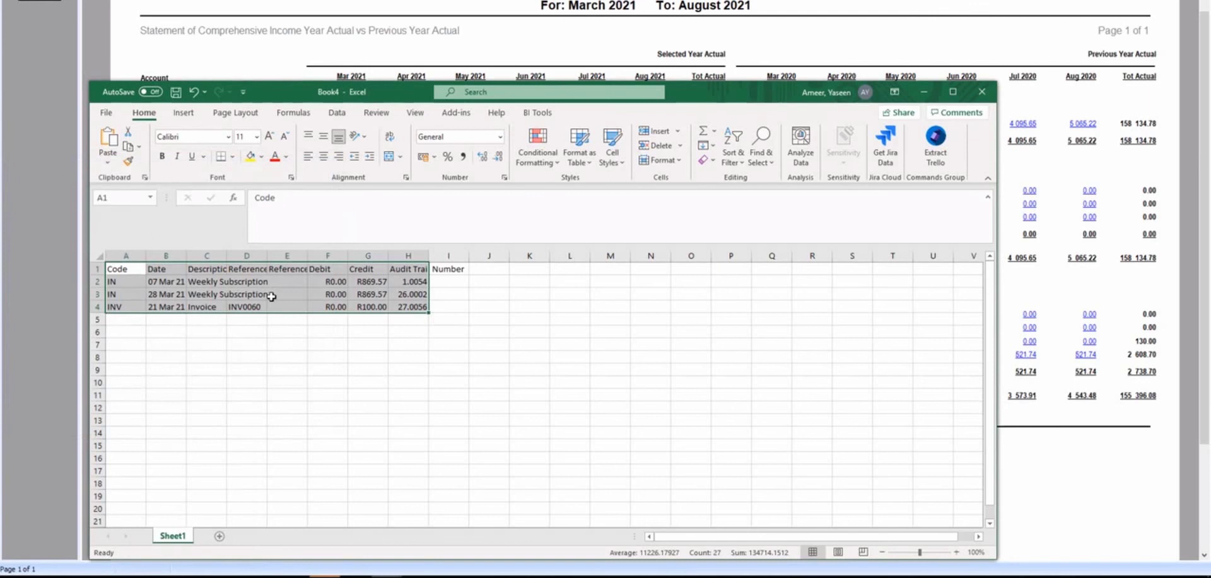
# Examine the pasted audit trail numbers in H2:H4 and close Book4 without saving.
pyautogui.click(383, 354)
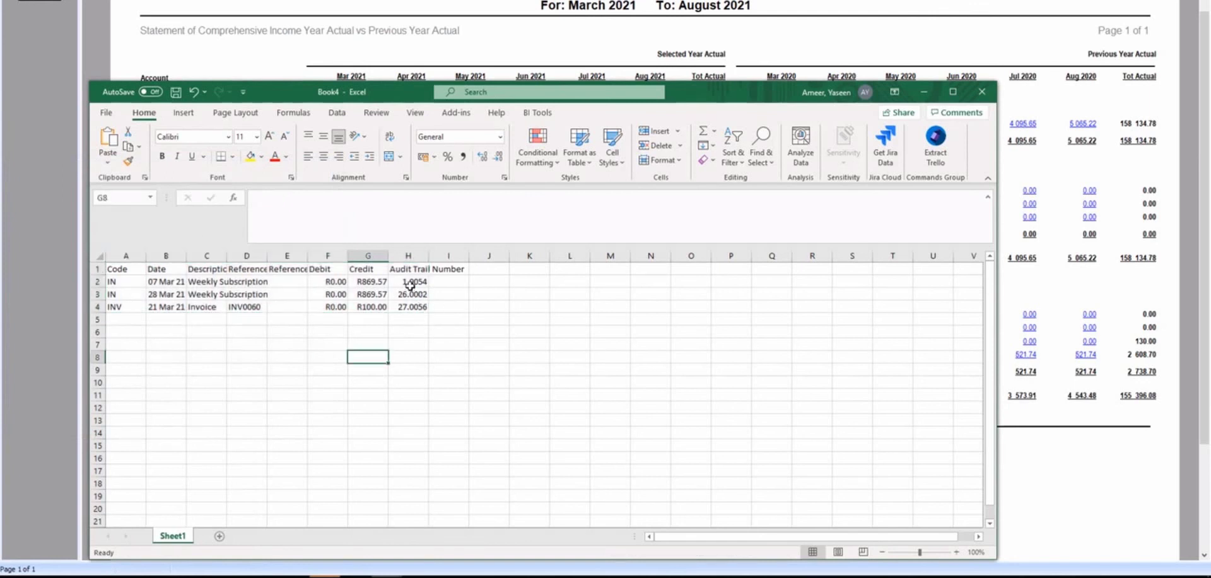
pyautogui.moveTo(410, 284); pyautogui.dragTo(418, 307)
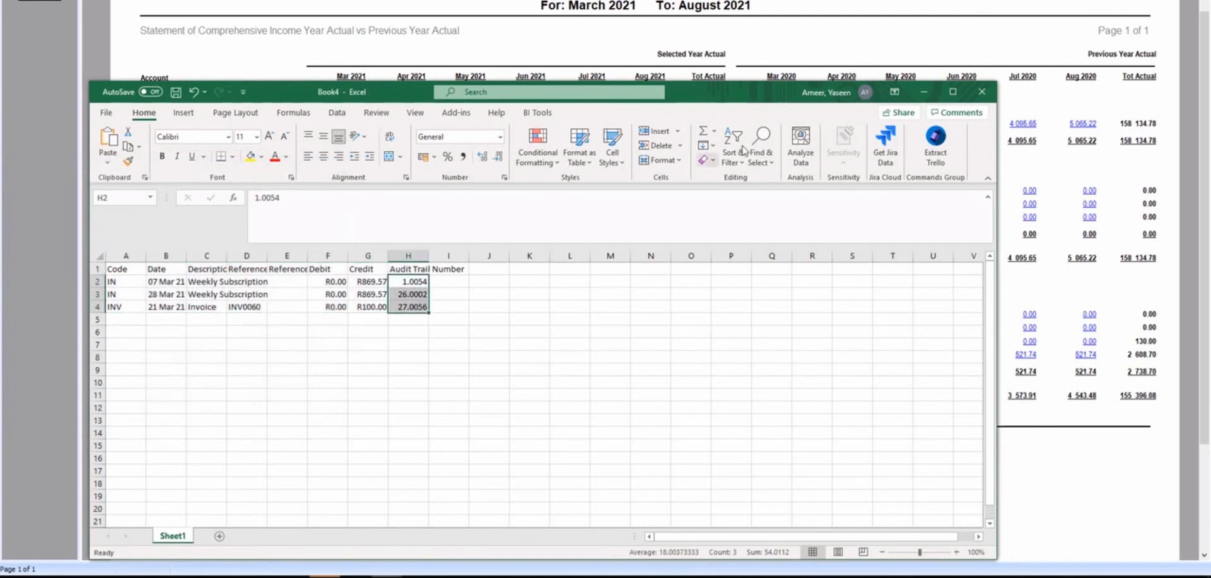
pyautogui.click(982, 91)
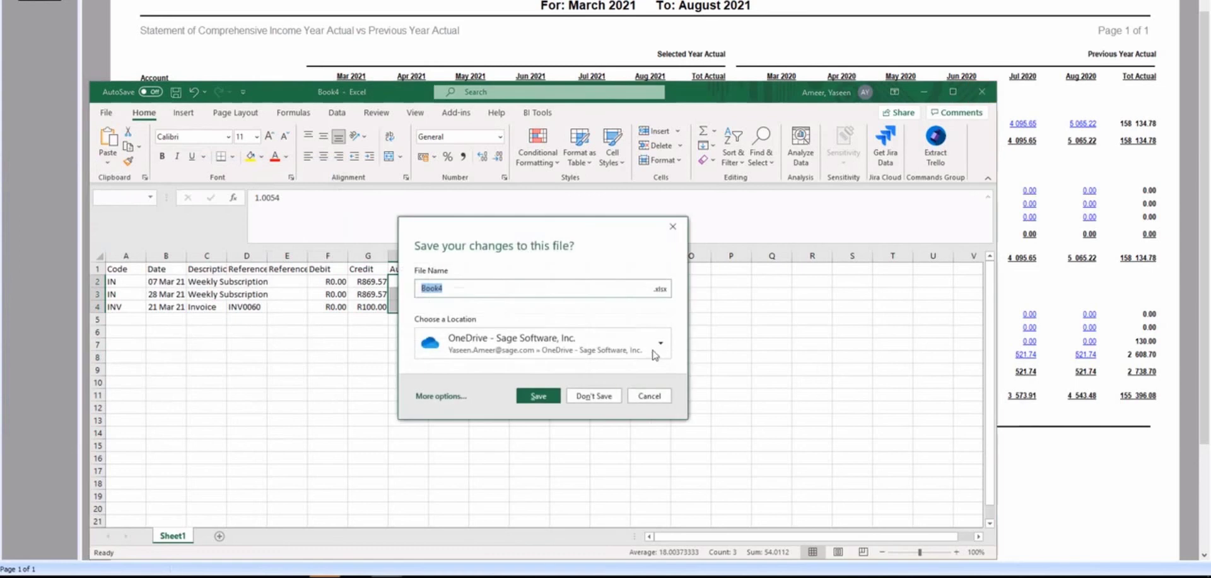
pyautogui.click(650, 396)
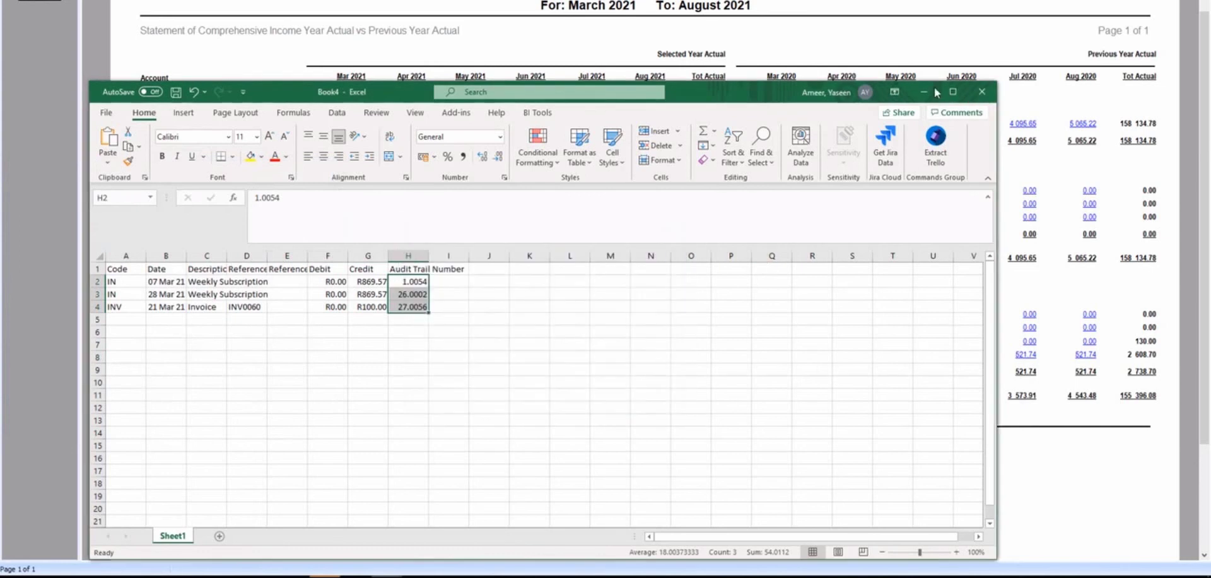
pyautogui.click(981, 91)
pyautogui.click(612, 398)
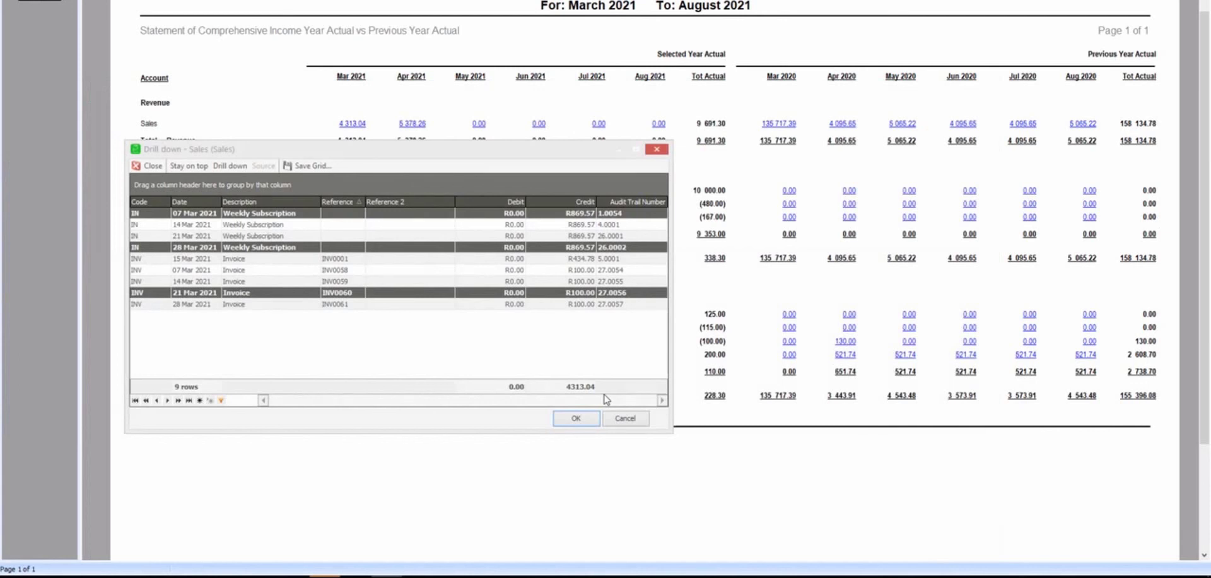
# Select only the 21 Mar 2021 invoice INV0060 row and examine which extra columns can be added to the Sales drill-down grid.
pyautogui.click(642, 420)
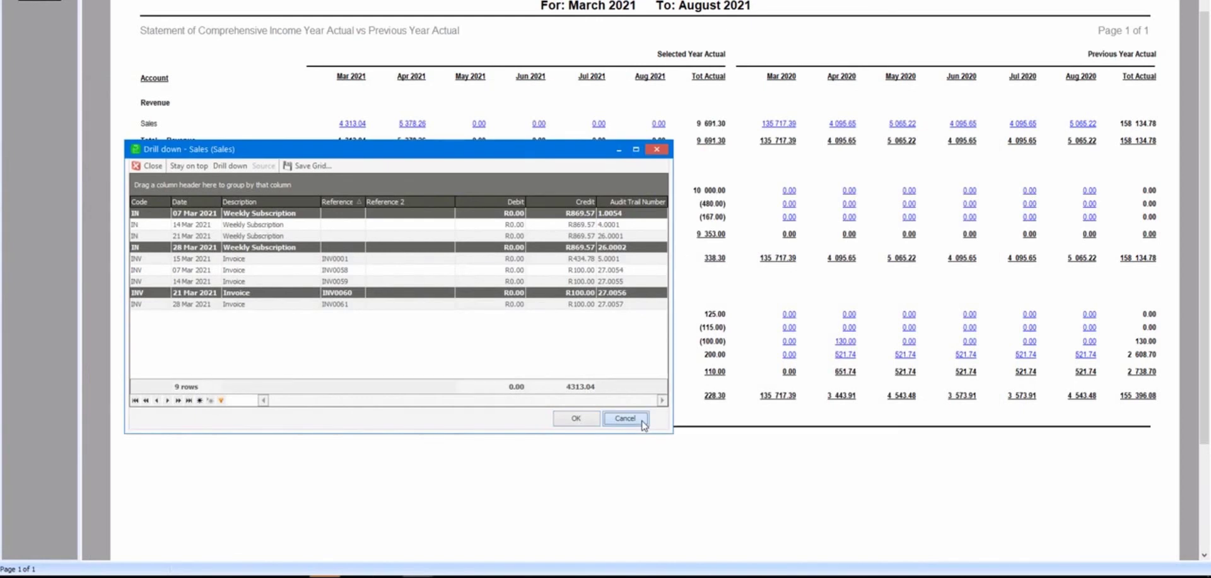
pyautogui.click(283, 292)
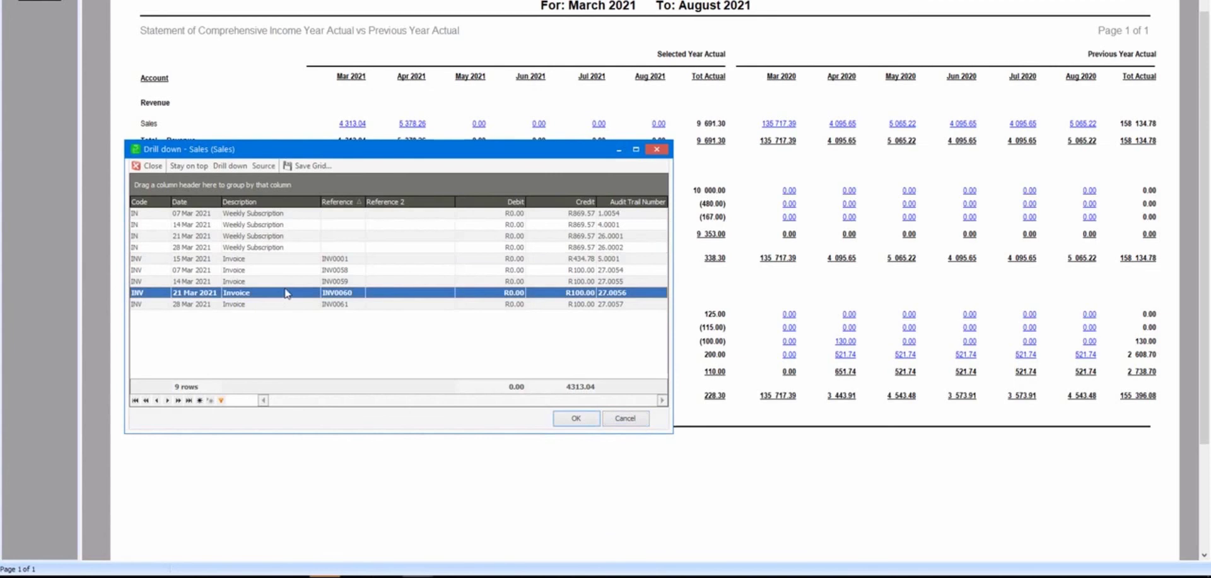
pyautogui.rightClick(151, 206)
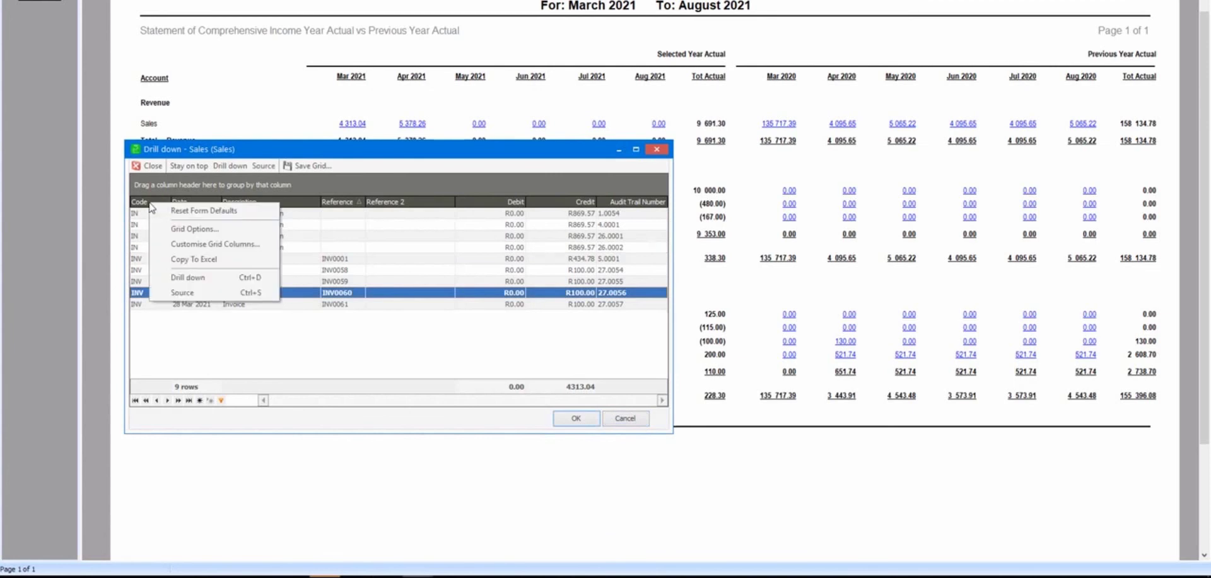
pyautogui.click(195, 250)
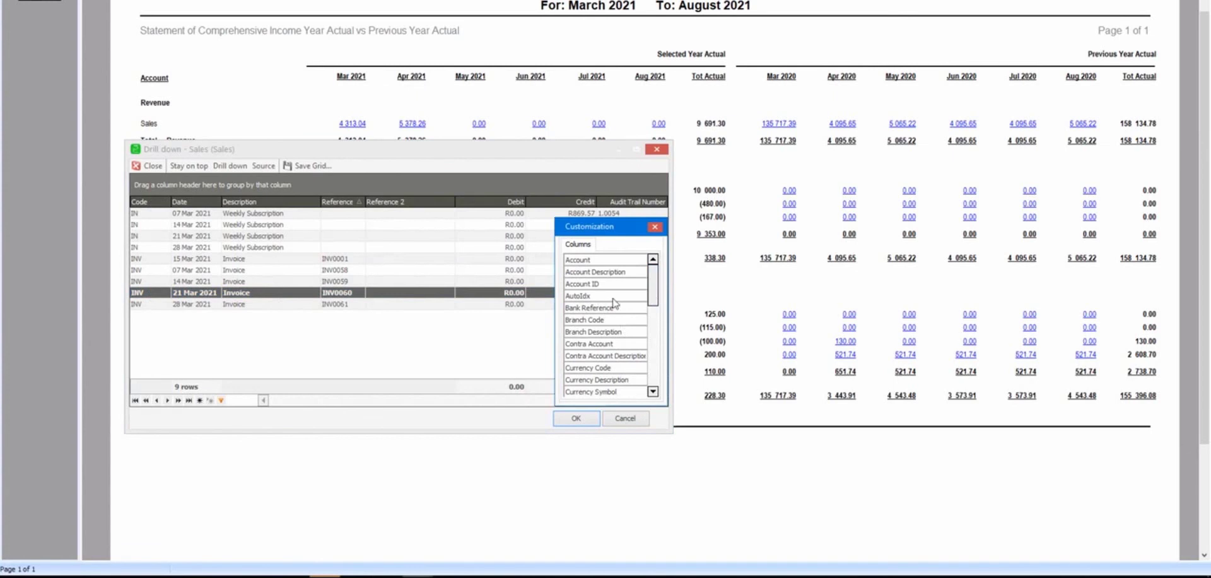
pyautogui.click(655, 226)
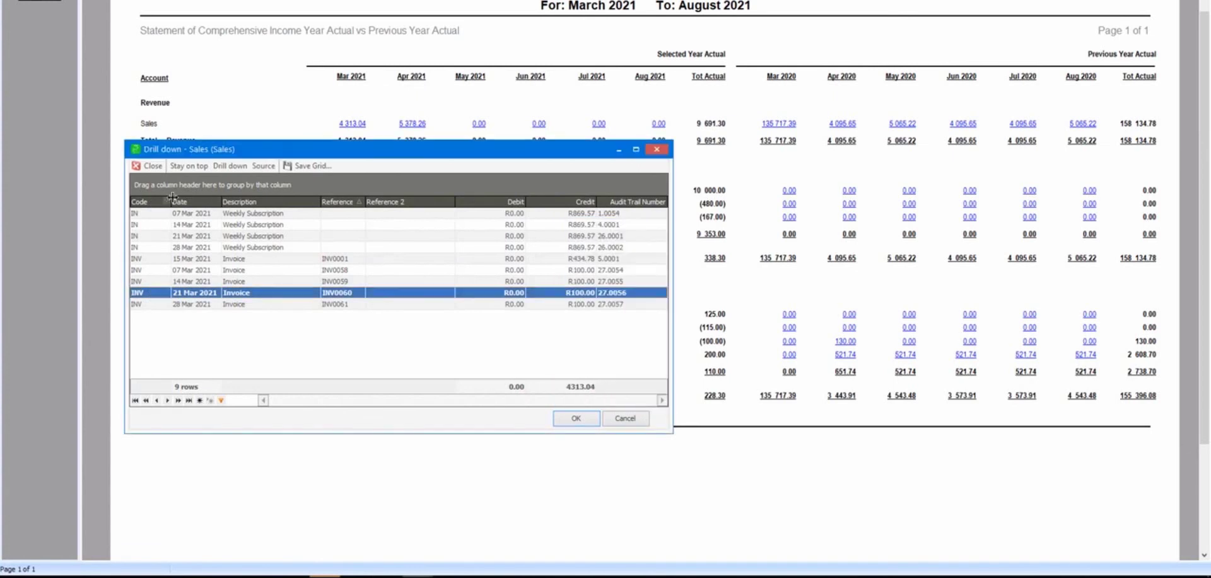
# Remove the Reference 2 column from the Sales drill-down grid through the grid column customization.
pyautogui.rightClick(193, 229)
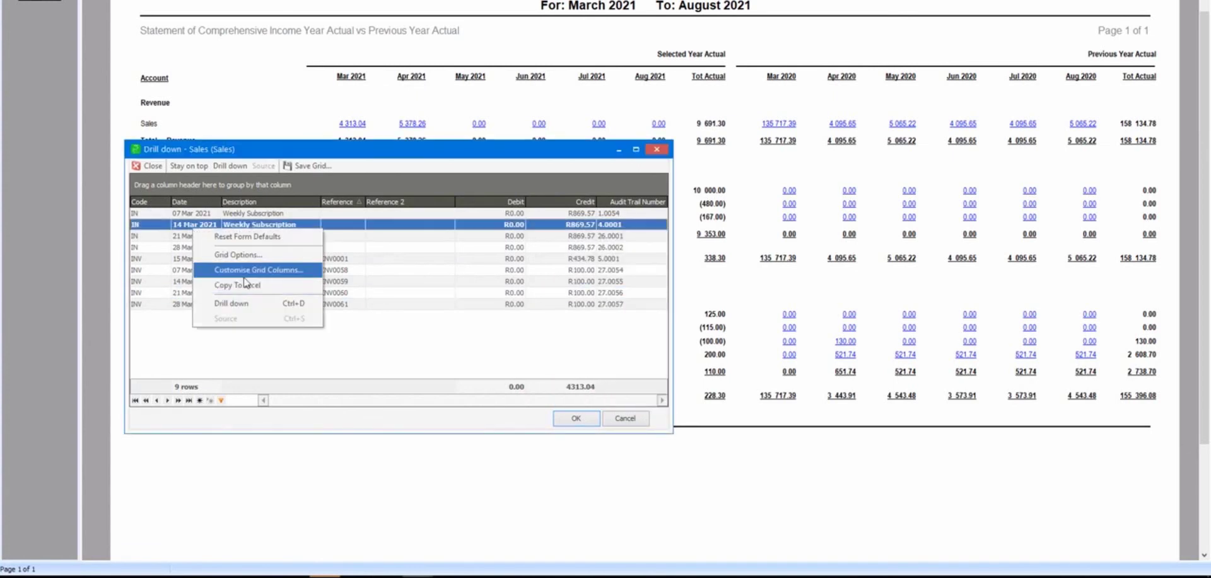
pyautogui.click(244, 275)
pyautogui.moveTo(392, 202); pyautogui.dragTo(557, 279)
pyautogui.click(655, 226)
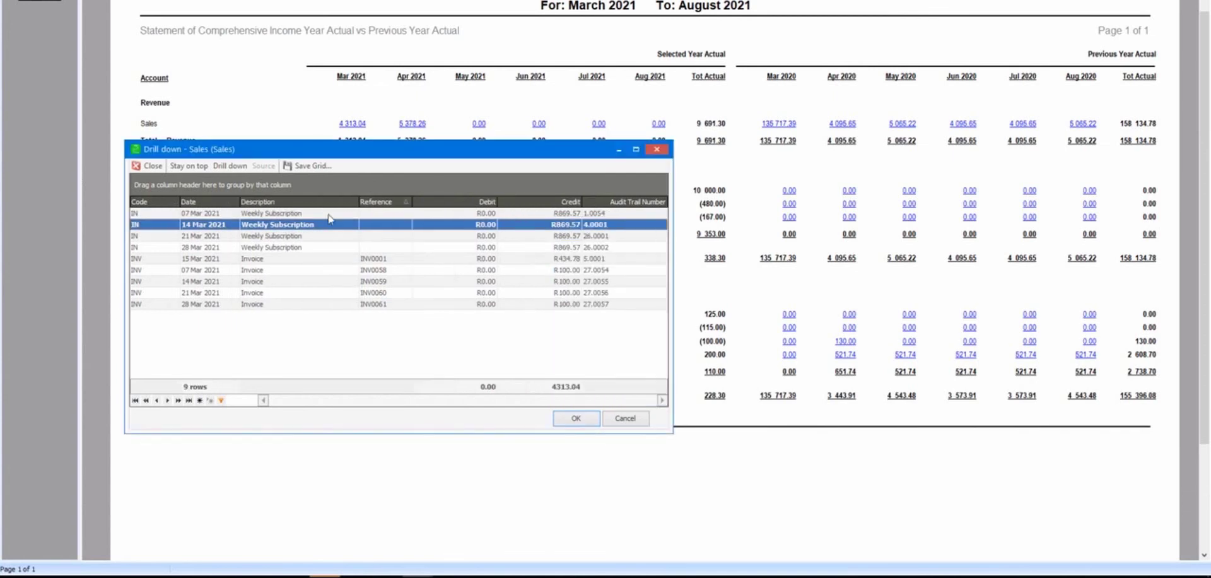
# Sort the drill-down transactions by Date and again by Reference, and close the Sales drill-down without accepting it.
pyautogui.moveTo(139, 201)
pyautogui.mouseDown()
pyautogui.moveTo(144, 184)
pyautogui.moveTo(136, 202)
pyautogui.mouseUp()
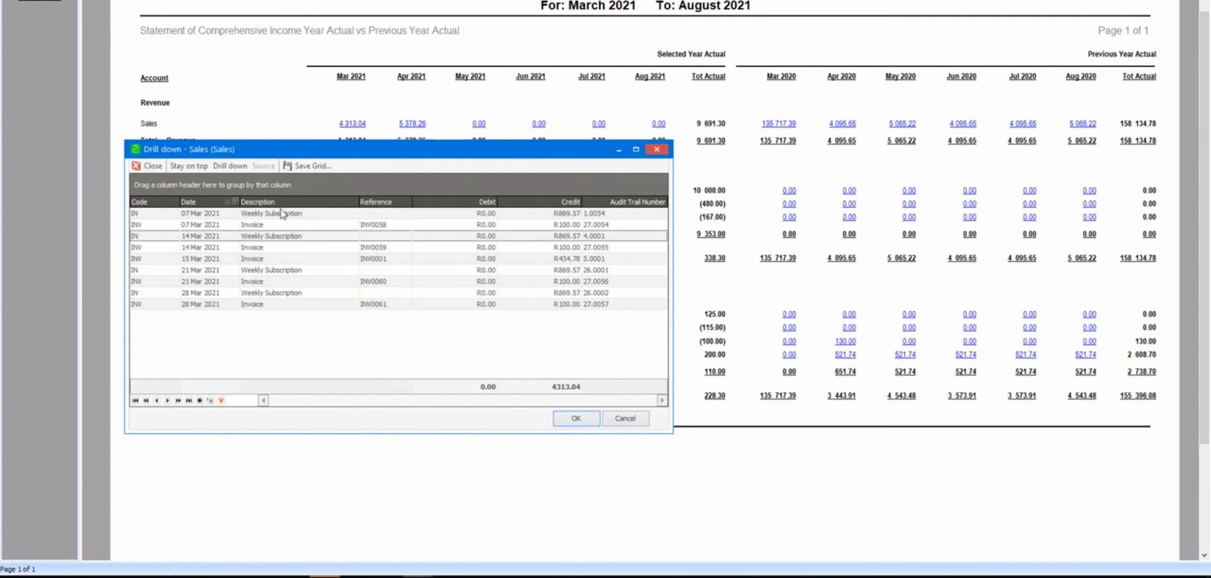
pyautogui.click(364, 202)
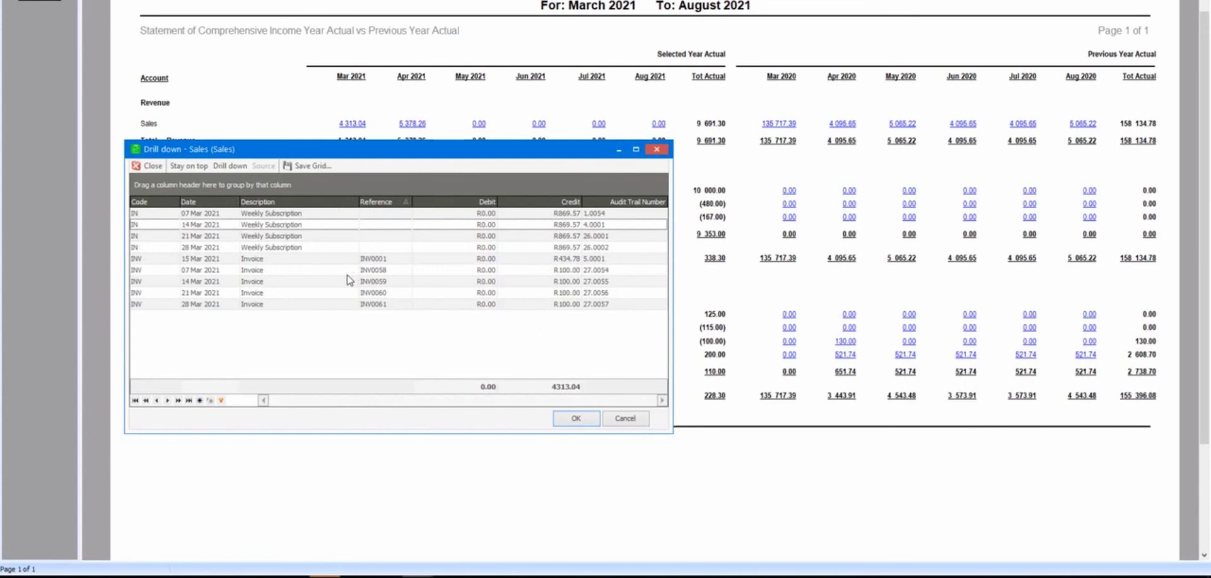
pyautogui.click(636, 418)
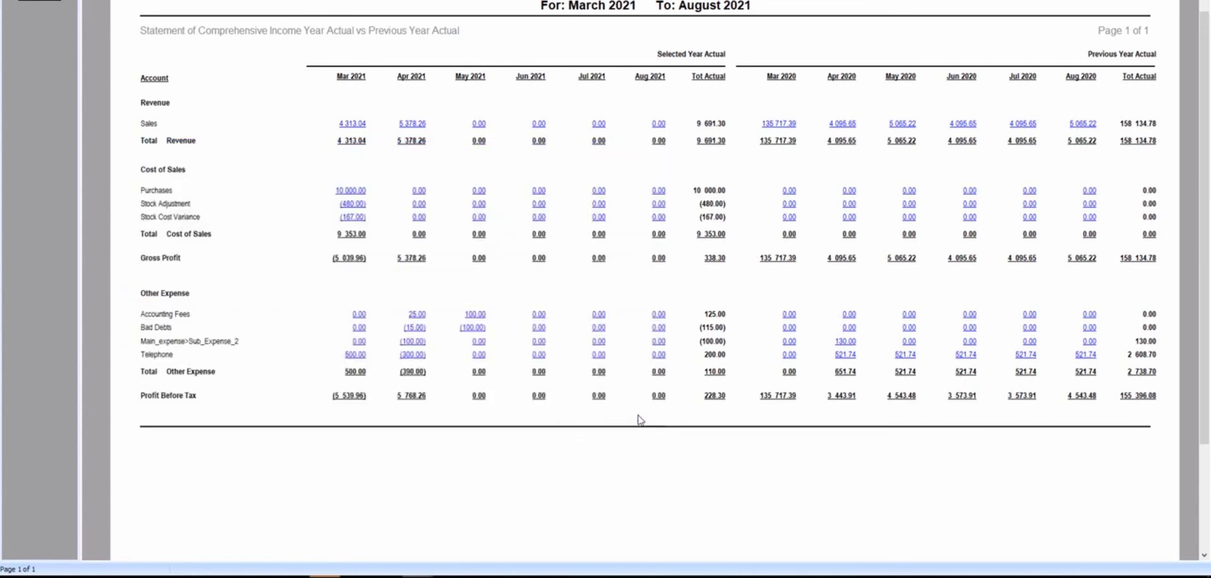